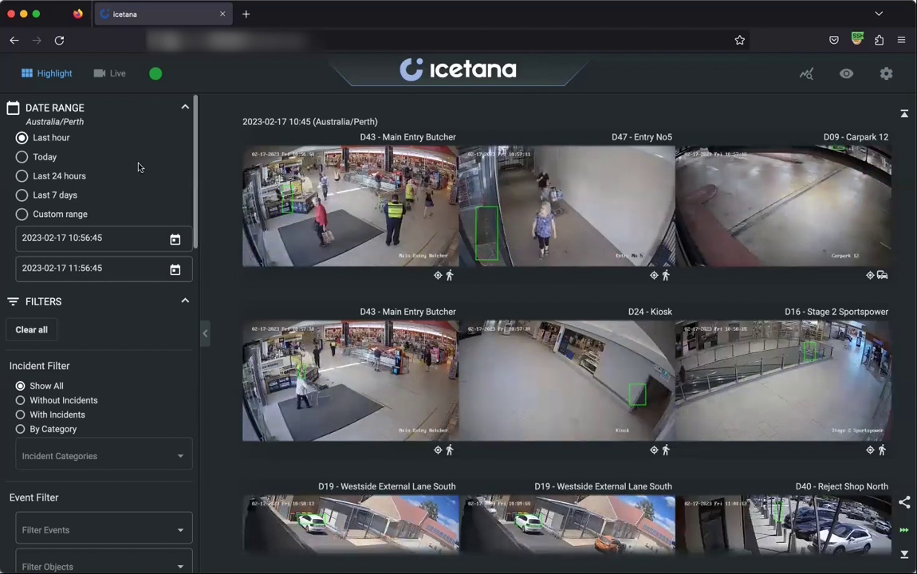
Step: Scroll through the Highlight grid to review the current events
scroll(138, 167, down, 2)
scroll(138, 167, down, 5)
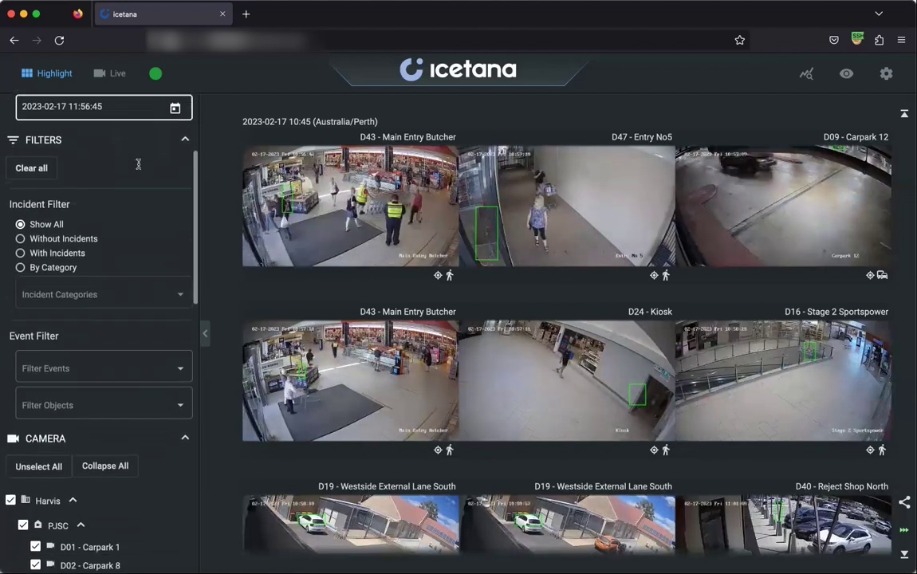
scroll(138, 164, down, 5)
scroll(138, 167, down, 1)
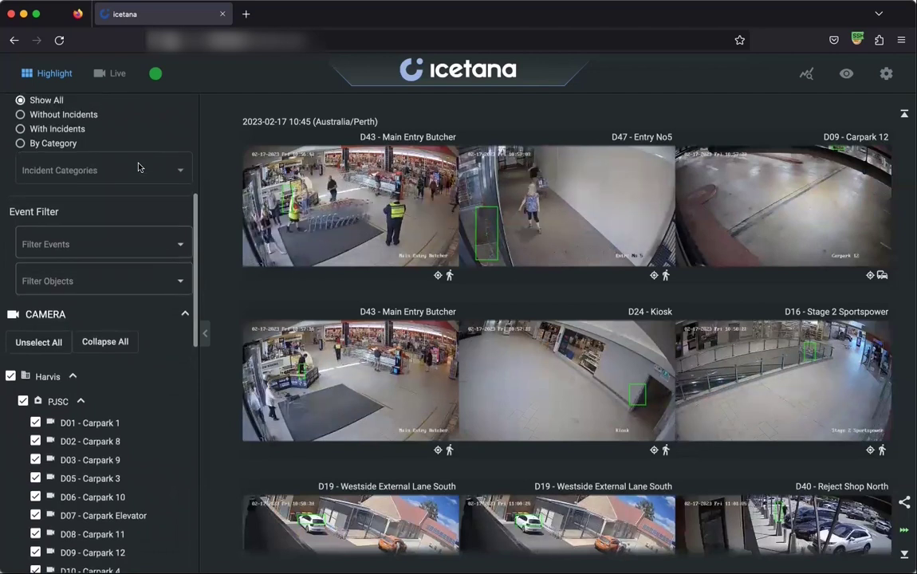
scroll(138, 167, up, 8)
scroll(138, 167, up, 4)
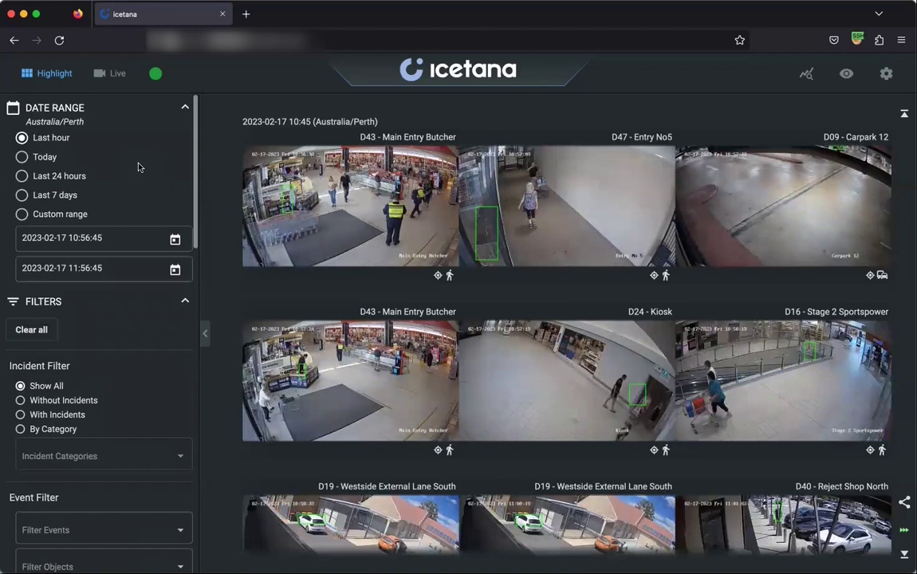
scroll(355, 263, down, 1)
scroll(355, 263, down, 3)
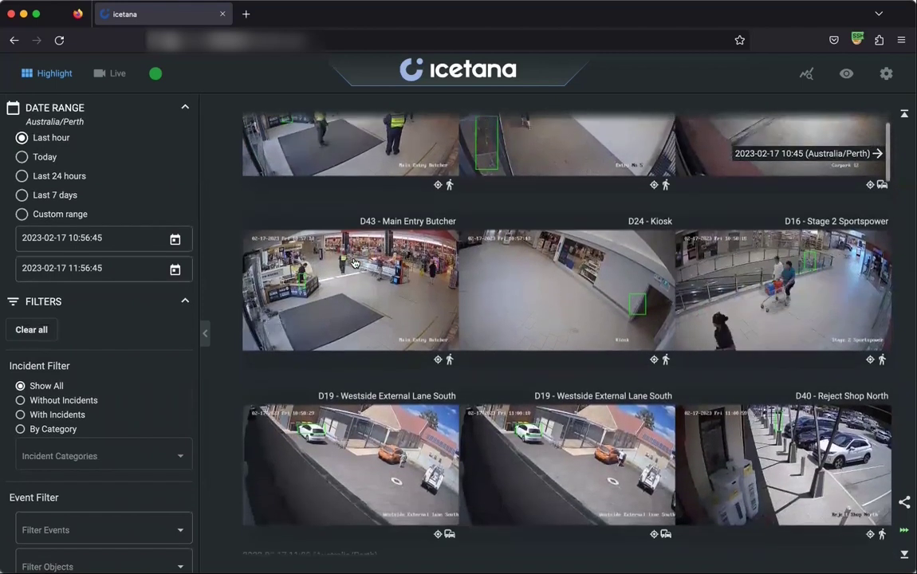
scroll(355, 264, down, 1)
scroll(355, 263, down, 2)
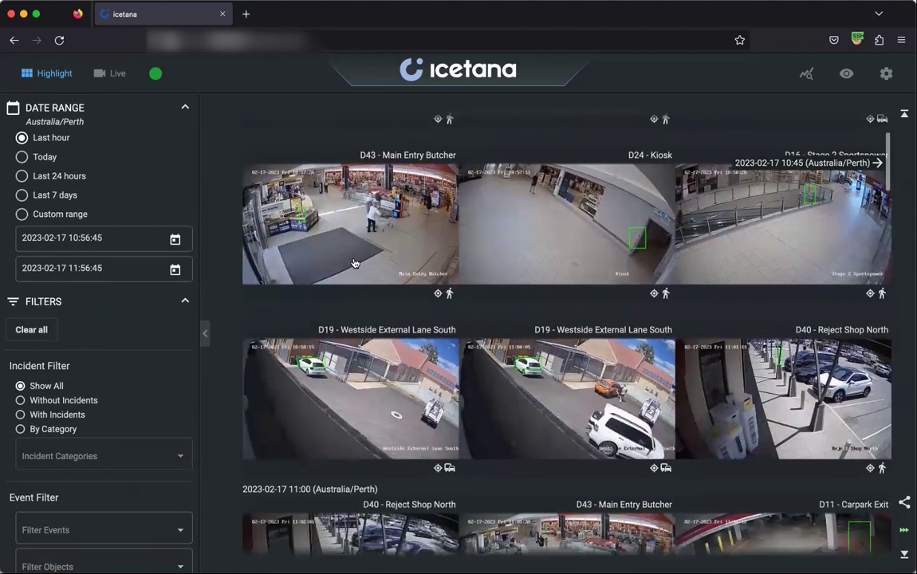
scroll(355, 264, down, 1)
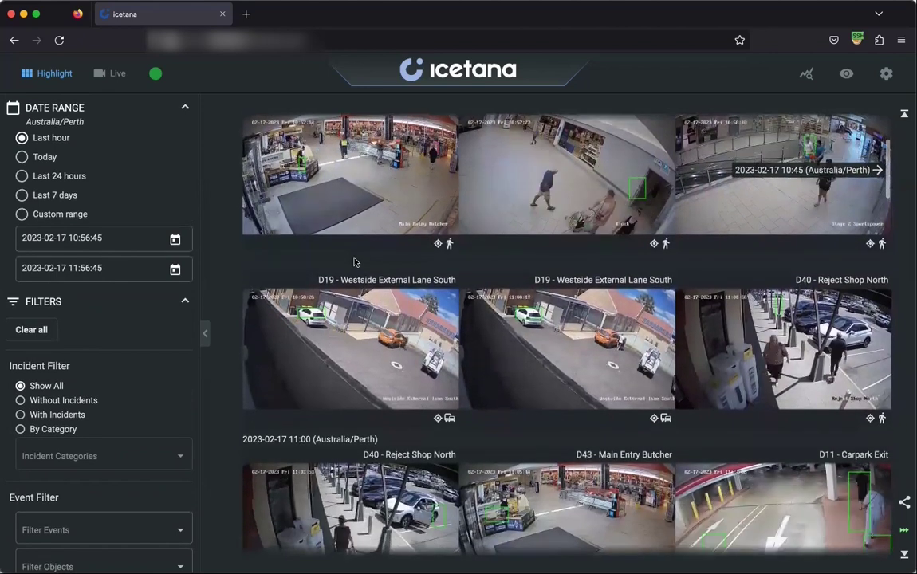
scroll(355, 262, down, 2)
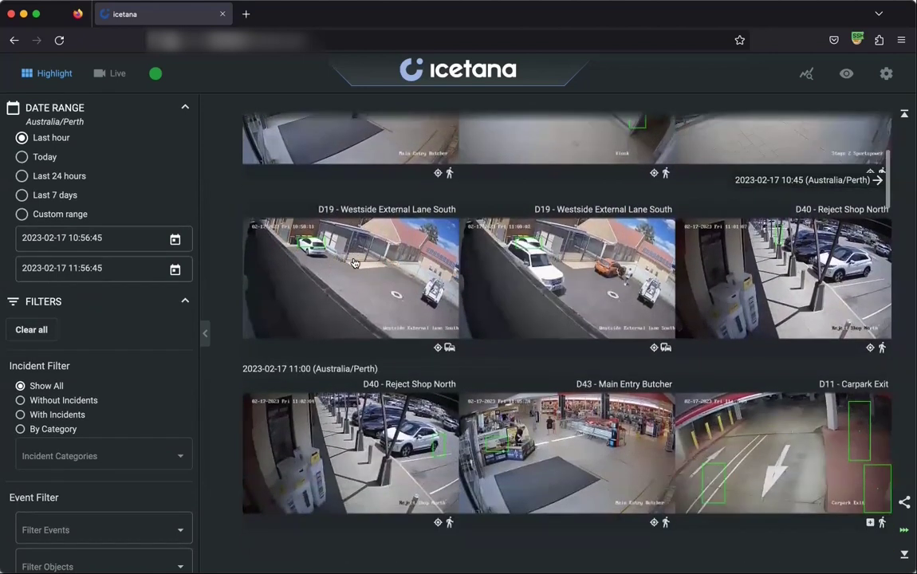
scroll(355, 263, down, 2)
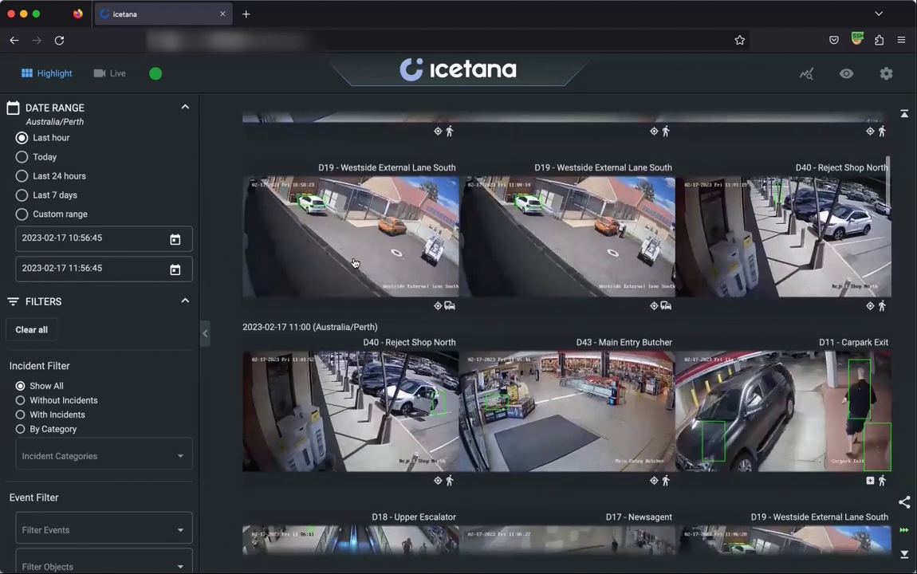
scroll(355, 263, down, 2)
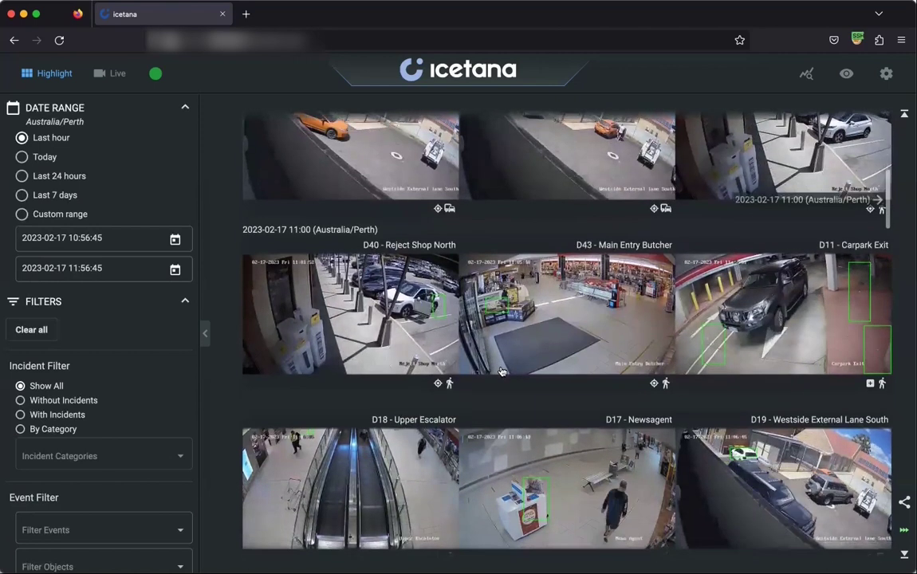
scroll(502, 371, down, 1)
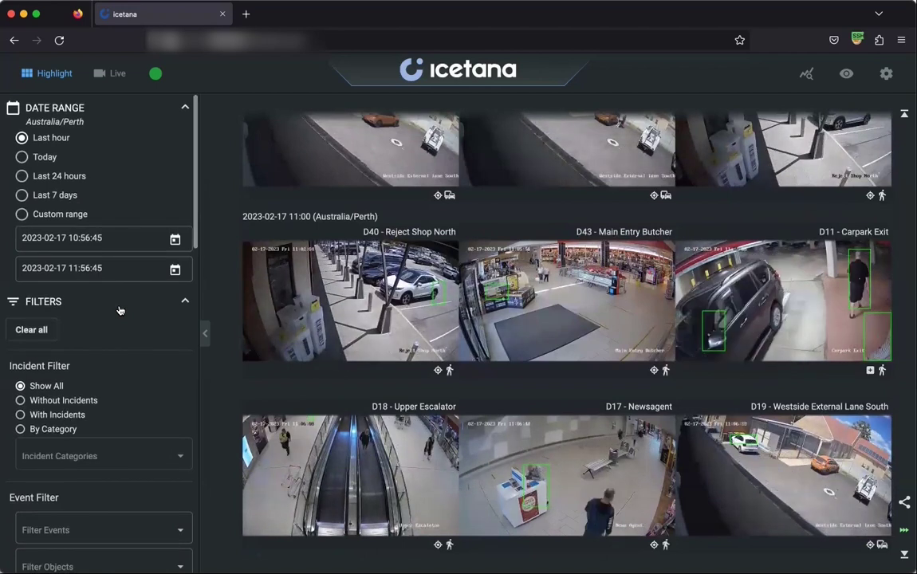
scroll(119, 310, down, 3)
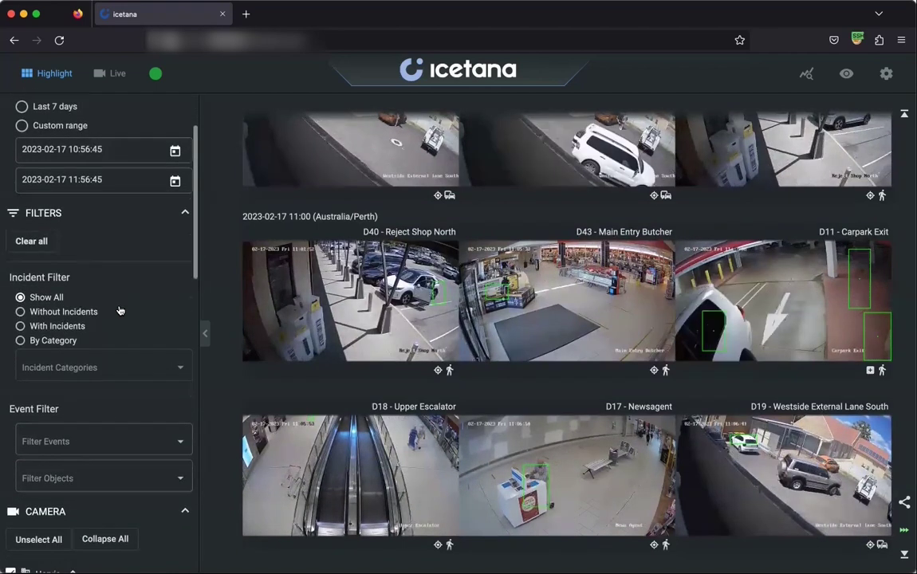
scroll(120, 310, down, 3)
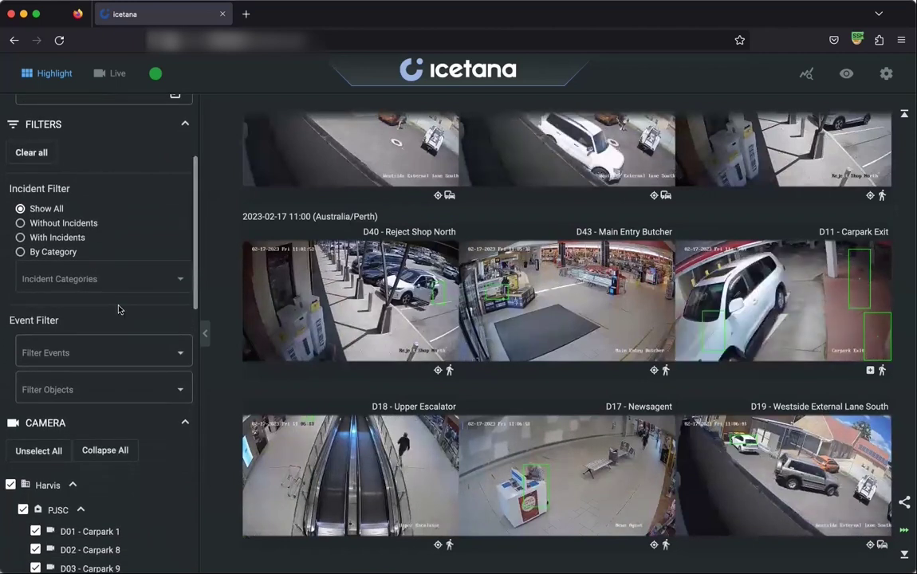
scroll(118, 309, down, 1)
scroll(118, 309, down, 1)
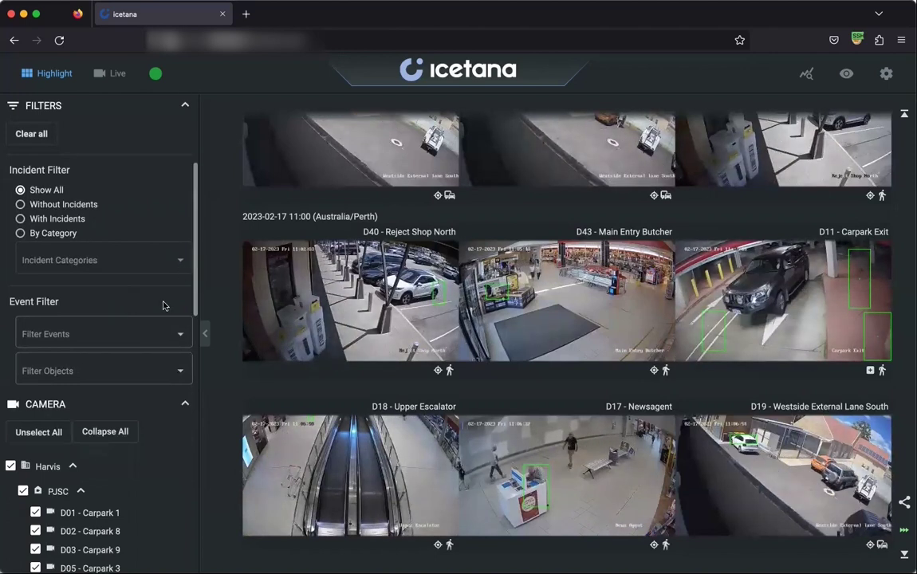
scroll(164, 305, down, 5)
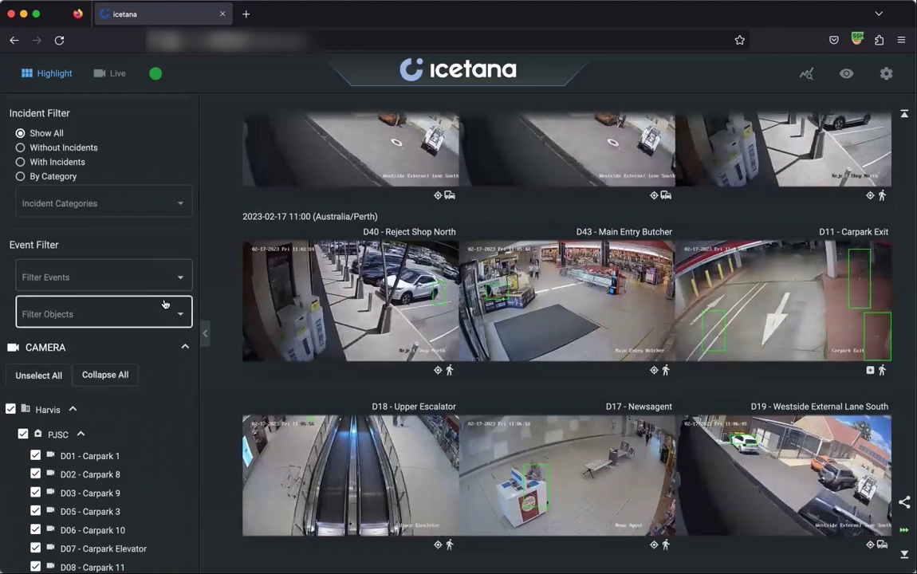
scroll(164, 304, up, 2)
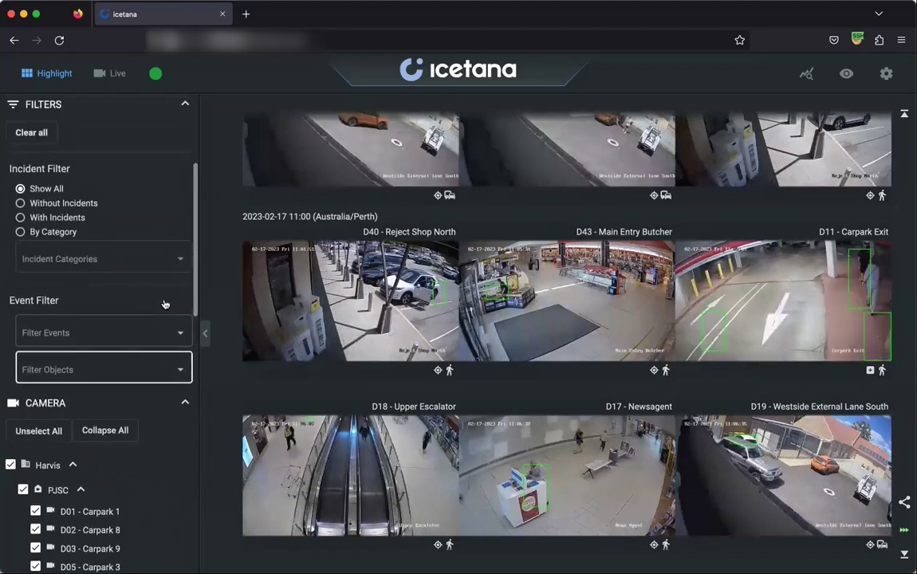
scroll(164, 304, up, 5)
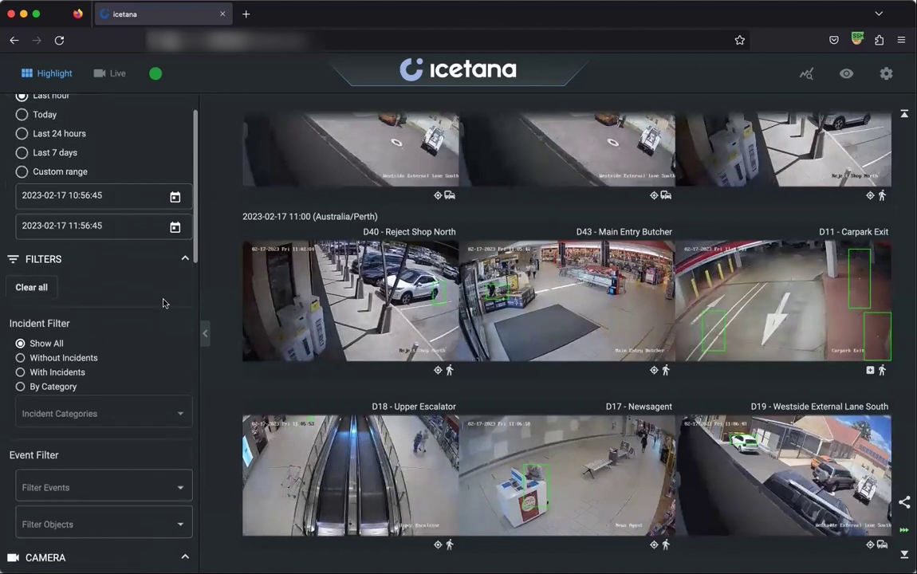
scroll(164, 304, up, 2)
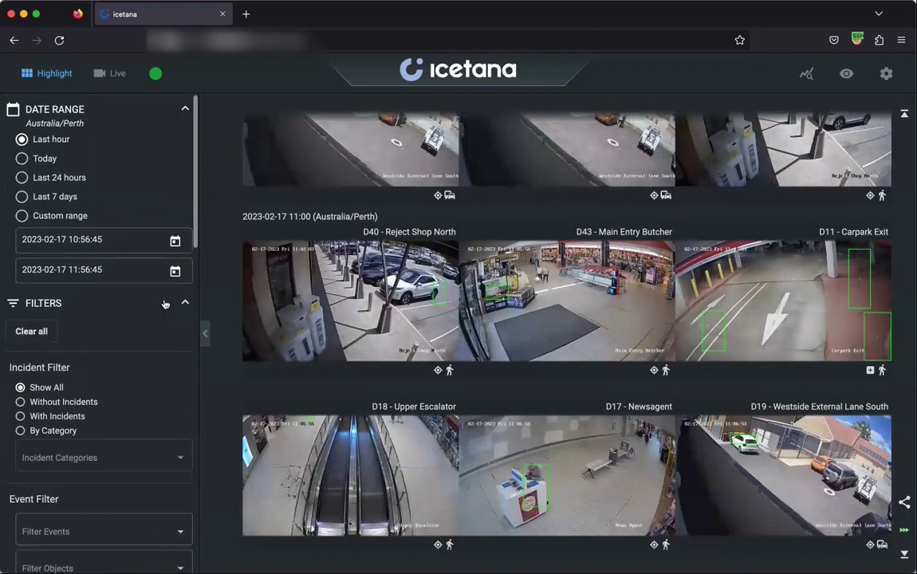
Step: Limit the grid to Today and tick Unusual Time of Day in the Event Filter
click(51, 157)
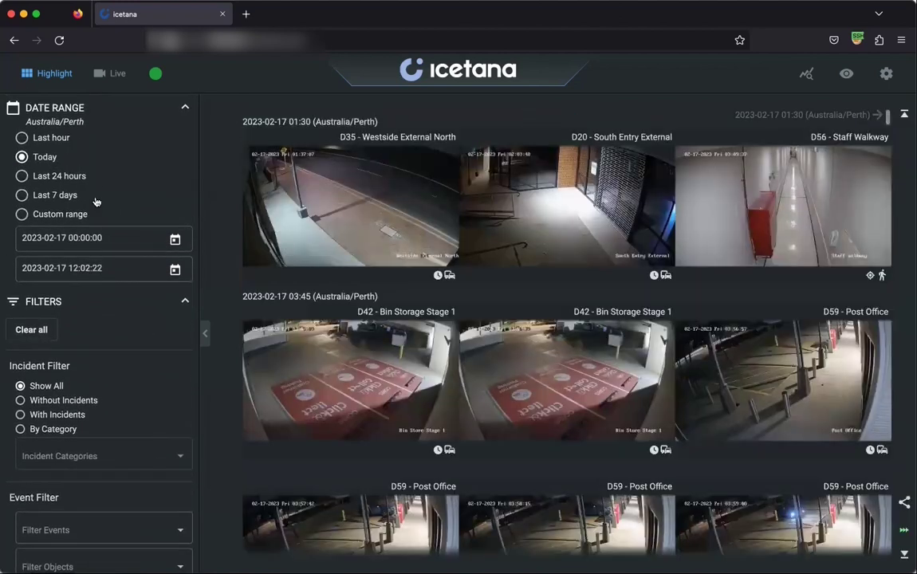
scroll(96, 201, down, 10)
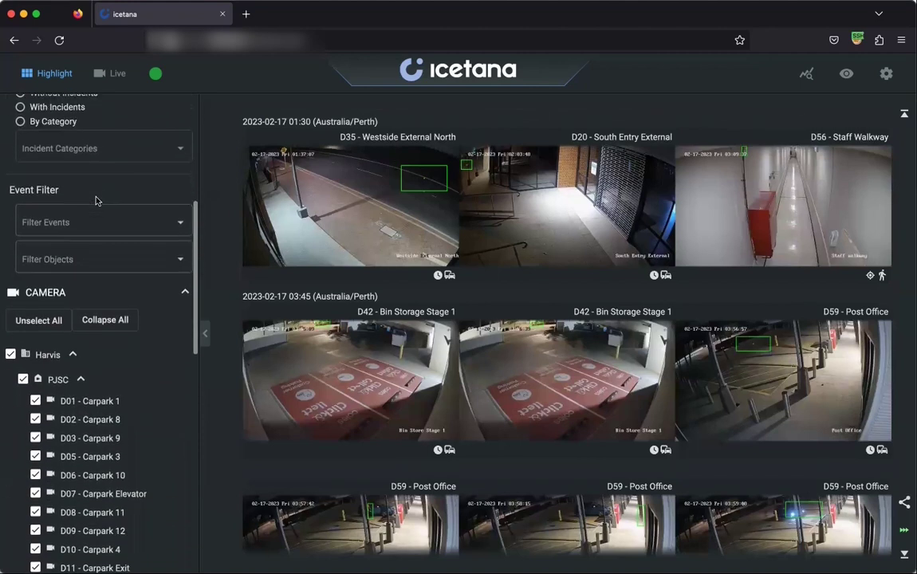
scroll(96, 201, down, 1)
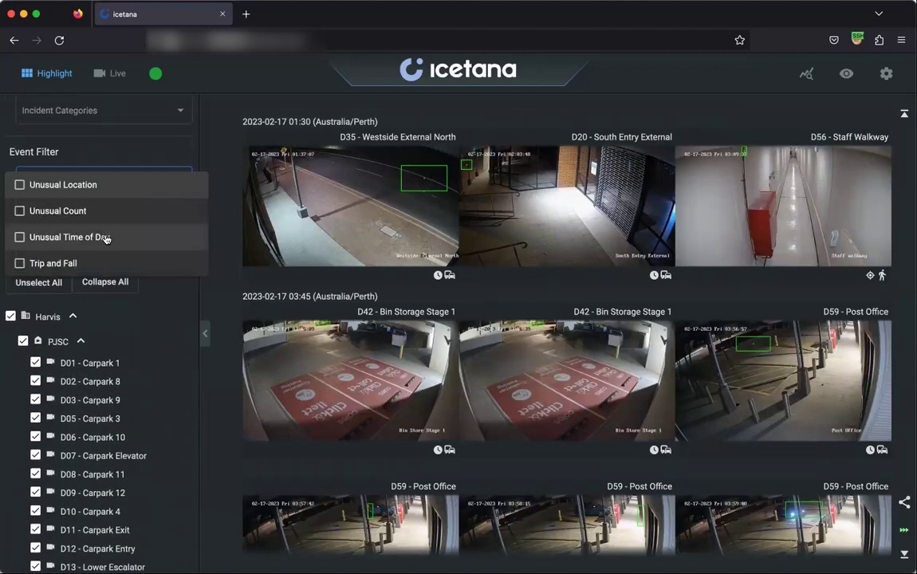
click(106, 239)
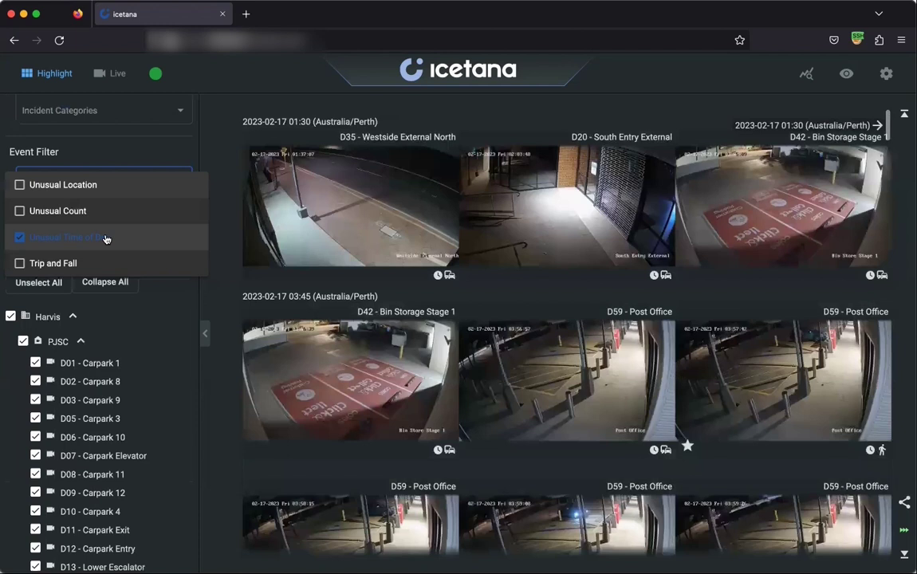
click(219, 159)
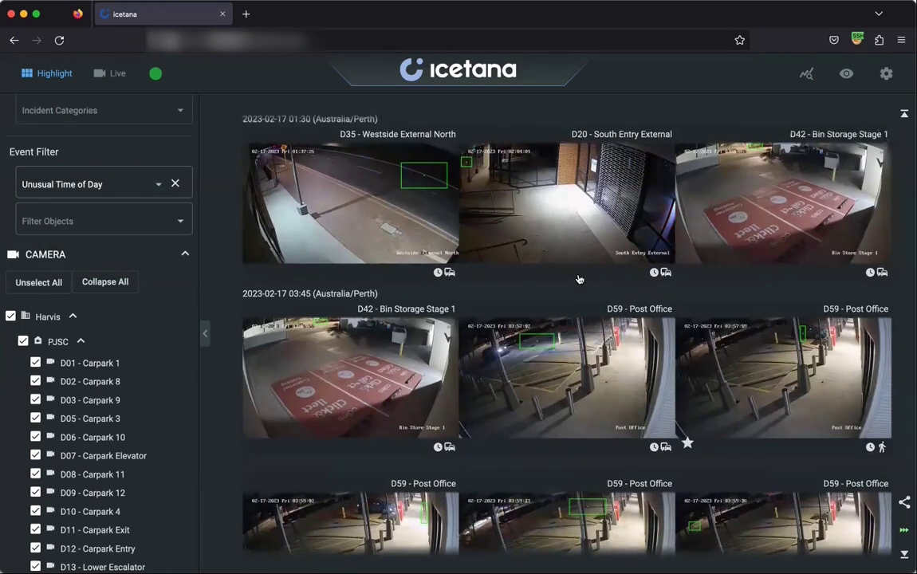
Step: Browse the refreshed grid and open the D59 - Post Office event
scroll(580, 279, down, 1)
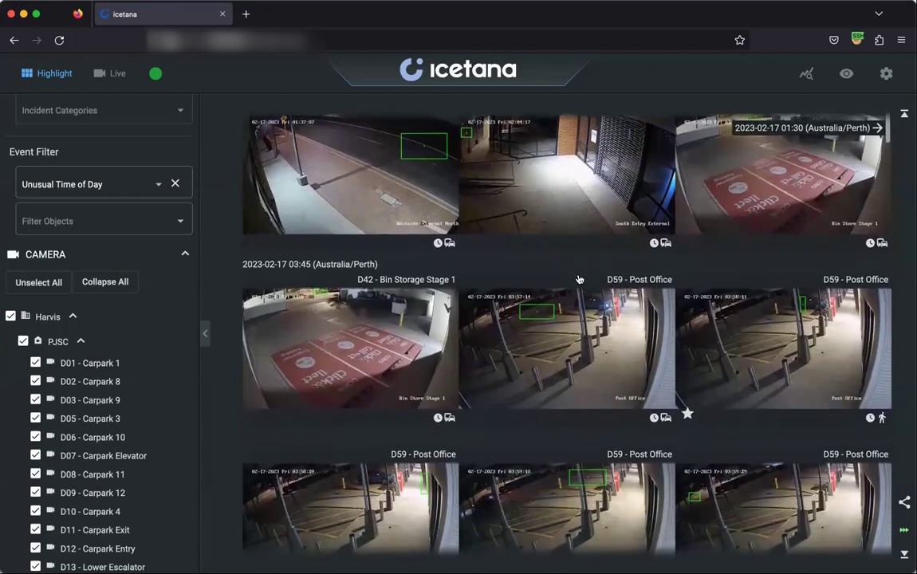
scroll(580, 279, down, 2)
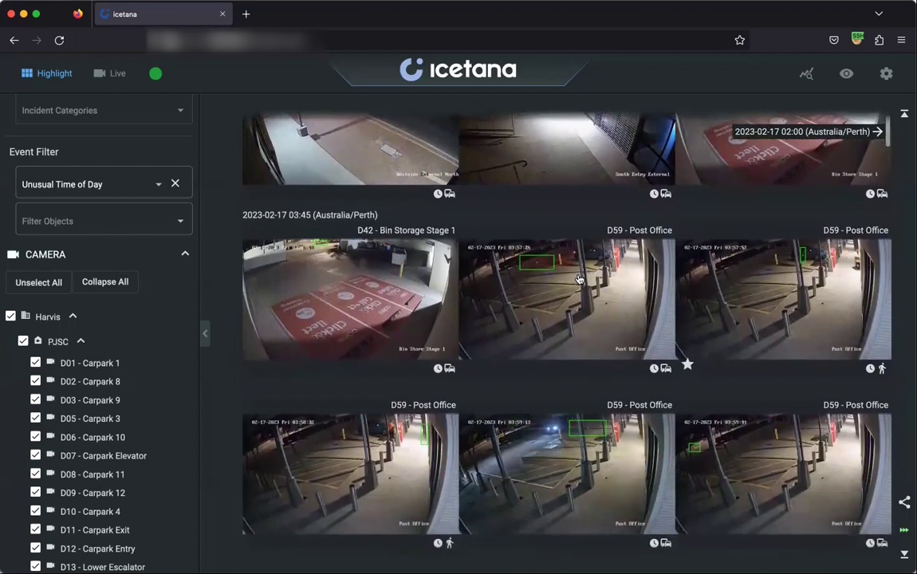
scroll(580, 279, down, 2)
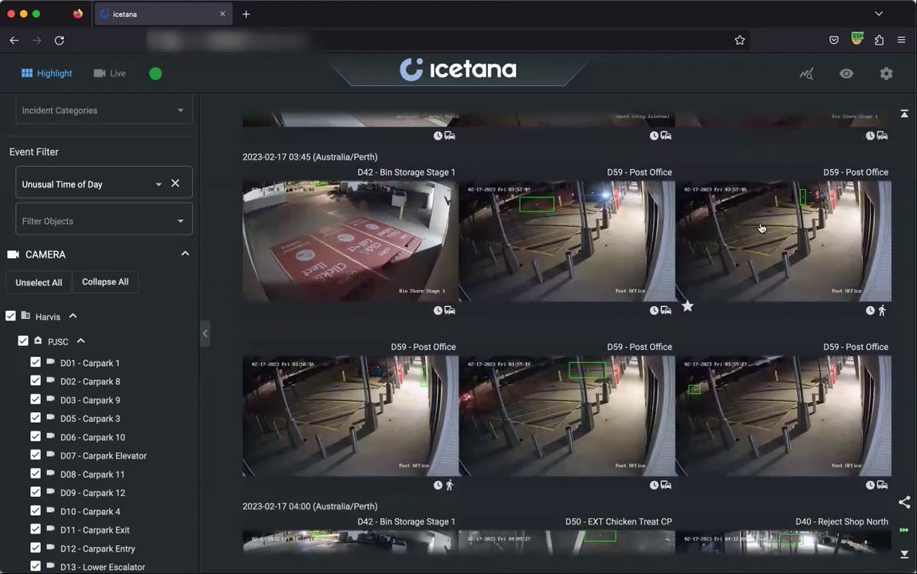
scroll(654, 339, down, 2)
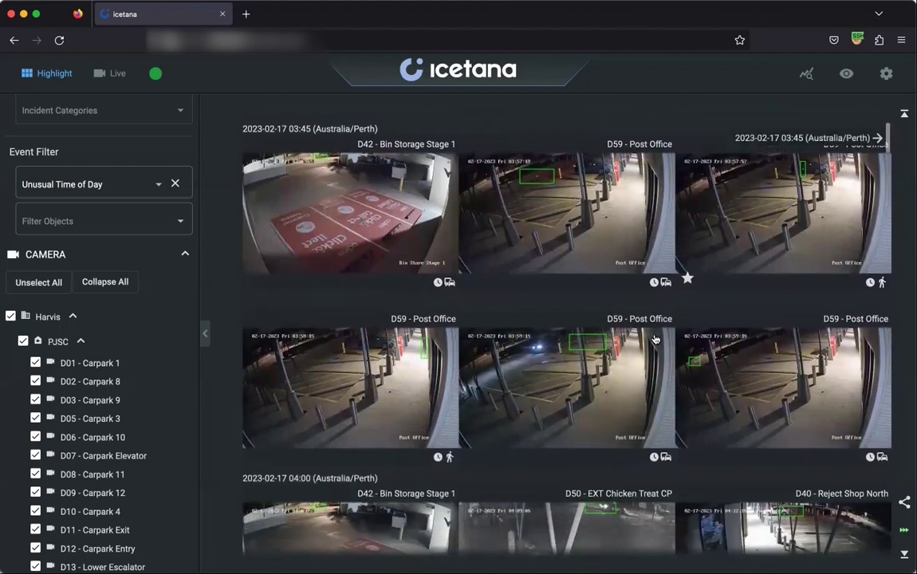
scroll(654, 339, down, 1)
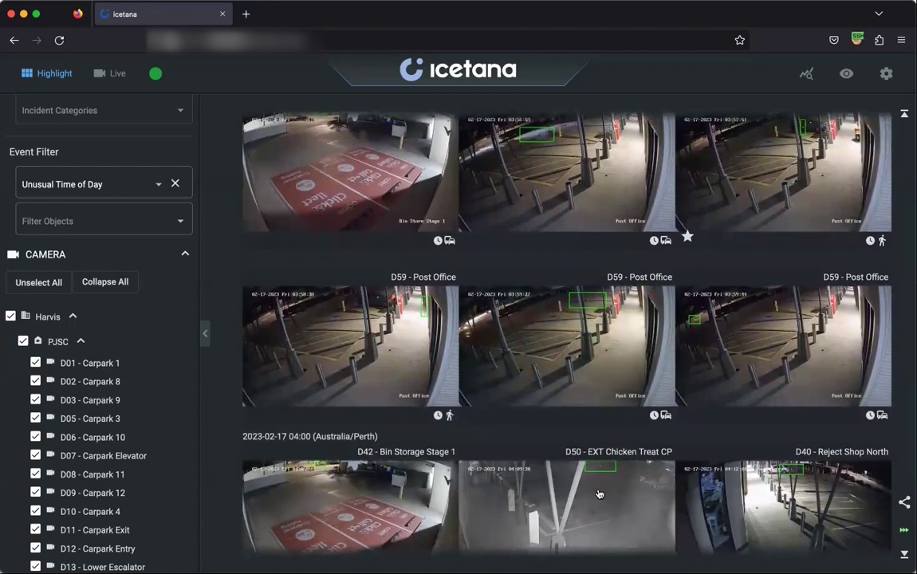
click(750, 194)
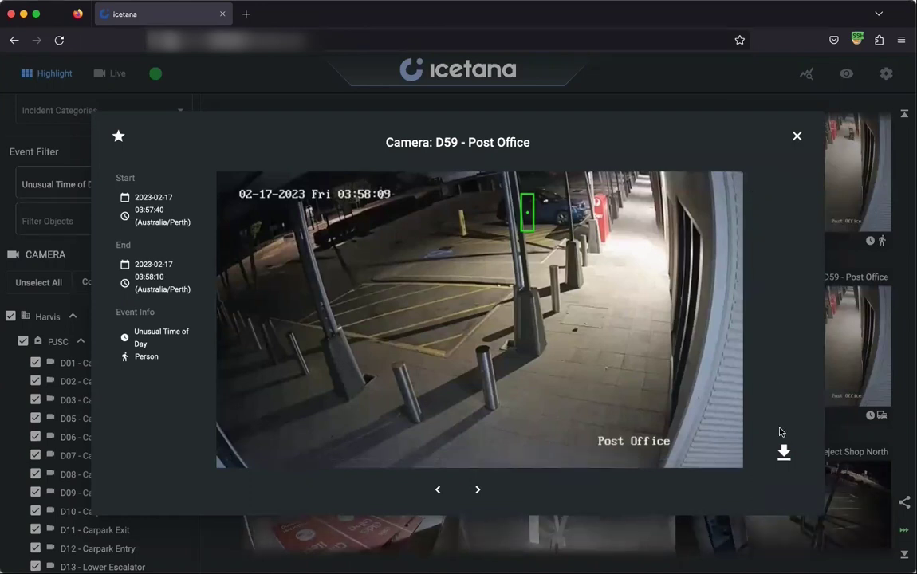
Step: Advance five anomalies to the D50 - EXT Chicken Treat CP vehicle event
mouse_move(557, 329)
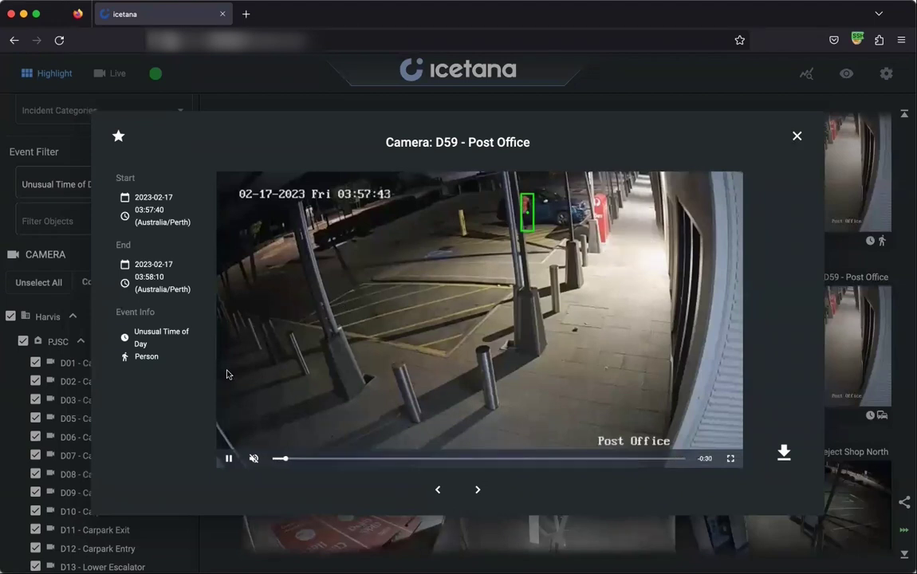
click(495, 492)
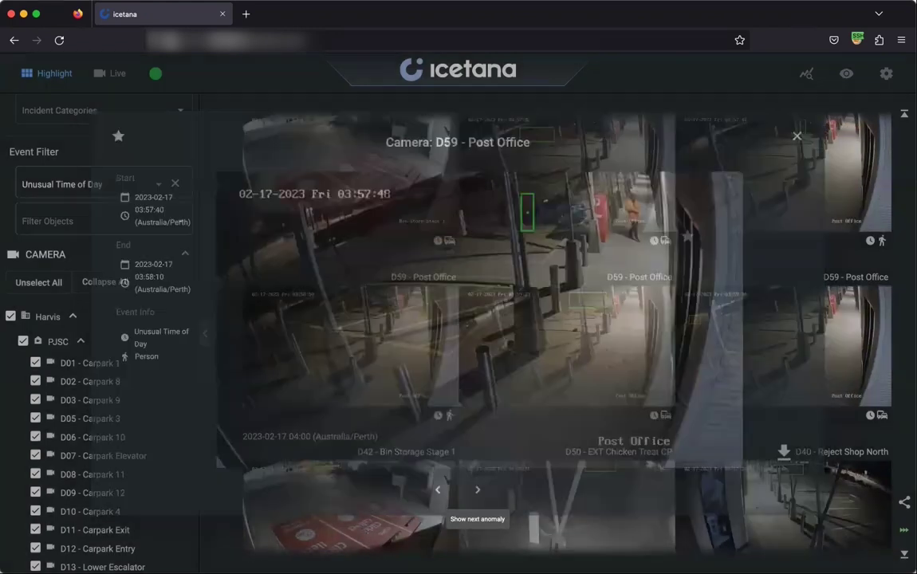
click(494, 492)
click(477, 490)
click(478, 490)
click(478, 490)
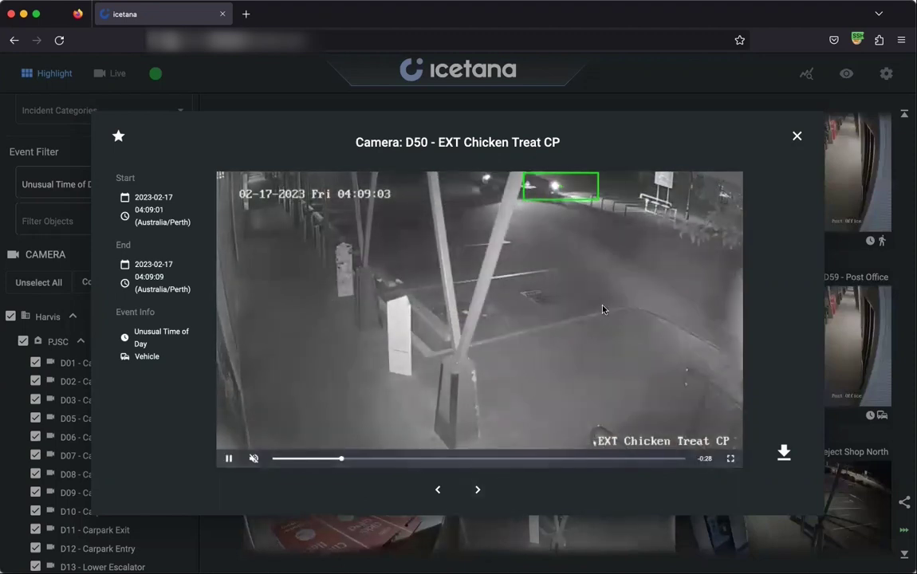
right_click(526, 299)
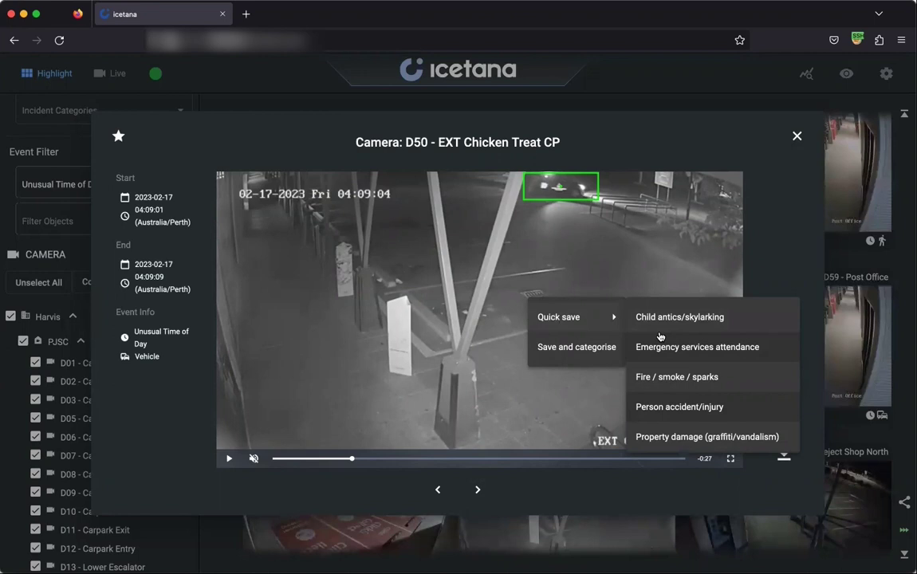
Step: Quick-save the D50 vehicle clip under an incident category, then close the event view
scroll(661, 344, down, 3)
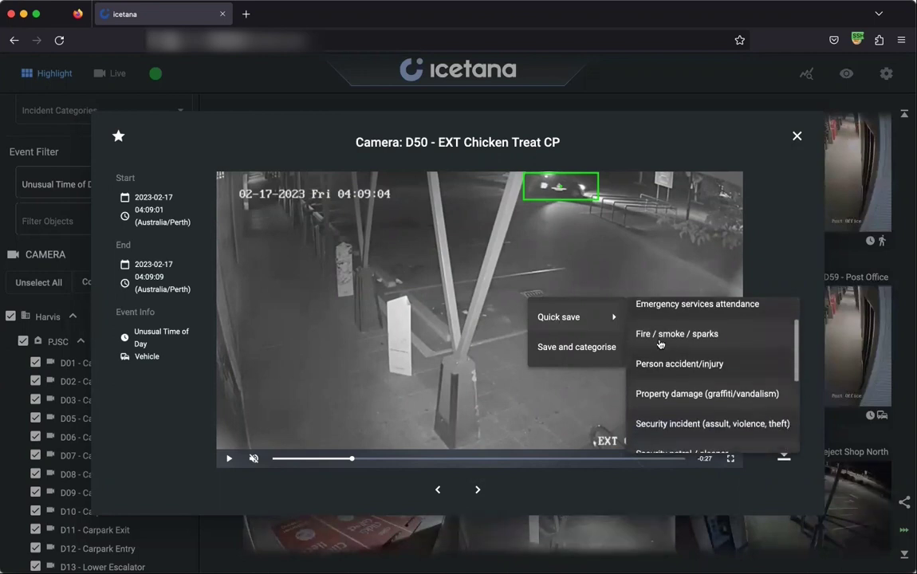
scroll(660, 344, down, 1)
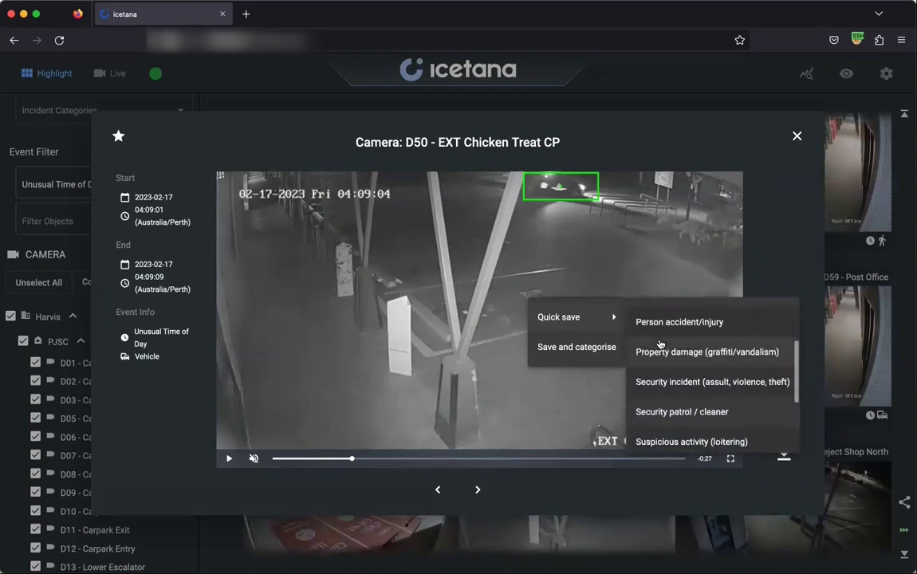
click(661, 340)
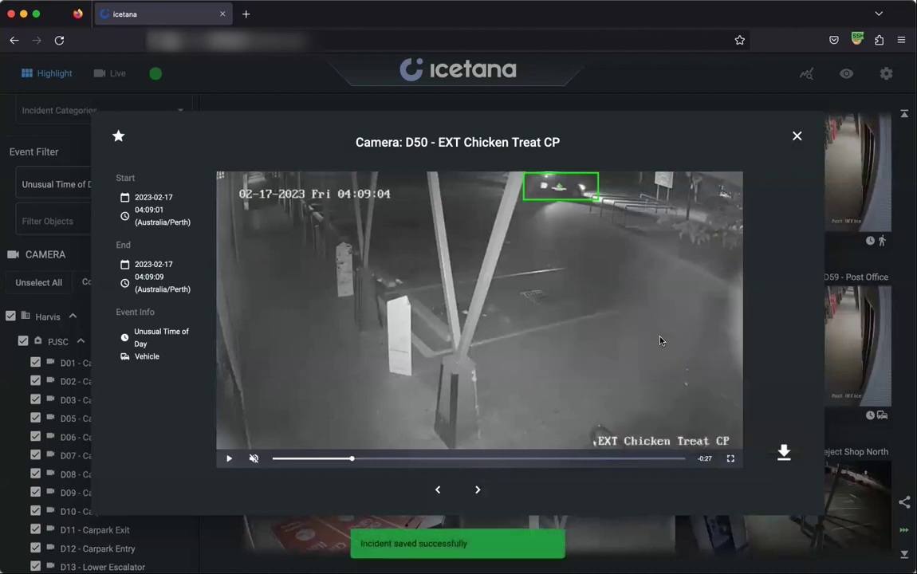
click(797, 137)
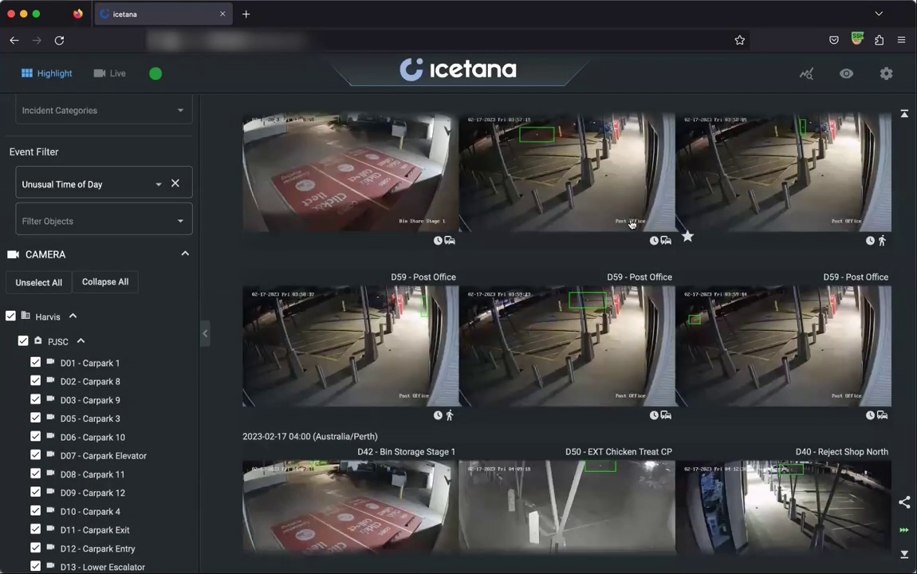
Step: Copy a shareable link to the filtered Highlight view to the clipboard
scroll(624, 248, down, 1)
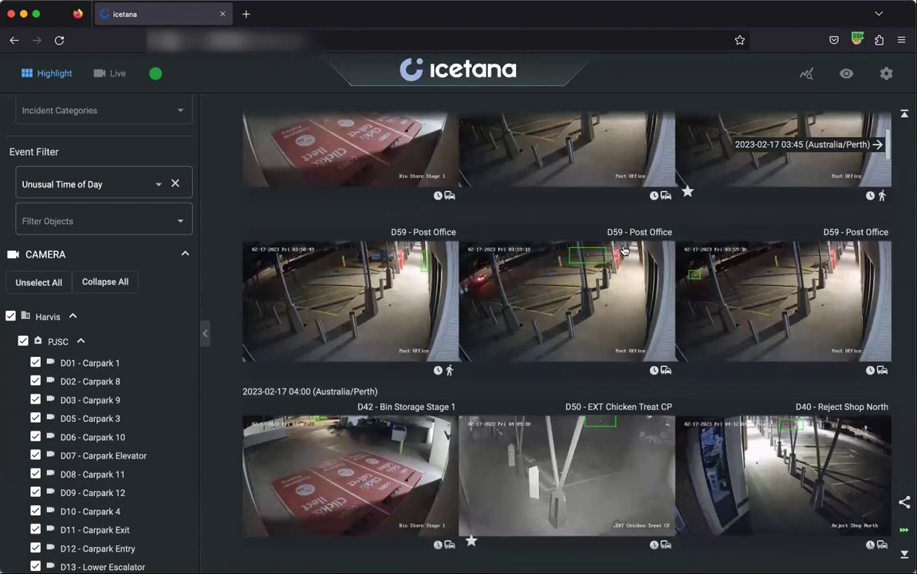
scroll(553, 286, down, 1)
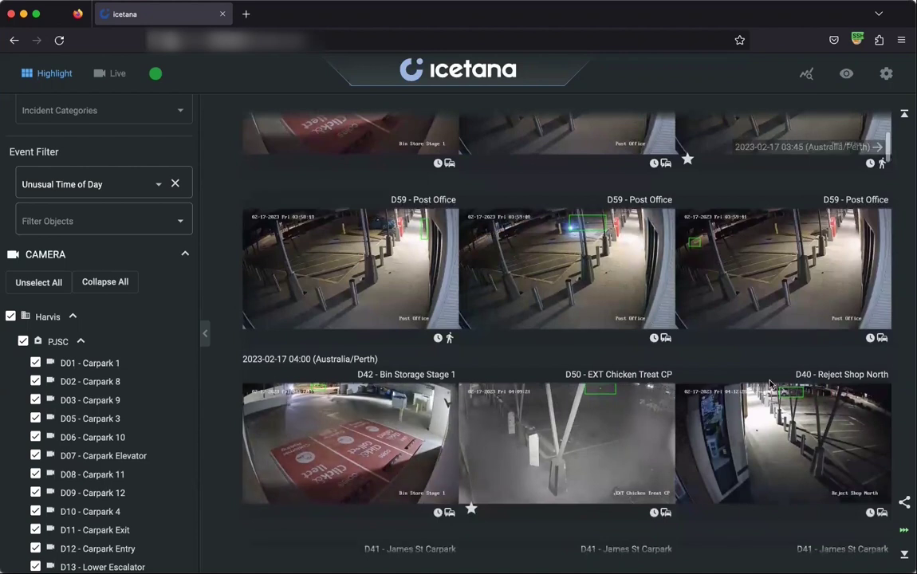
click(904, 502)
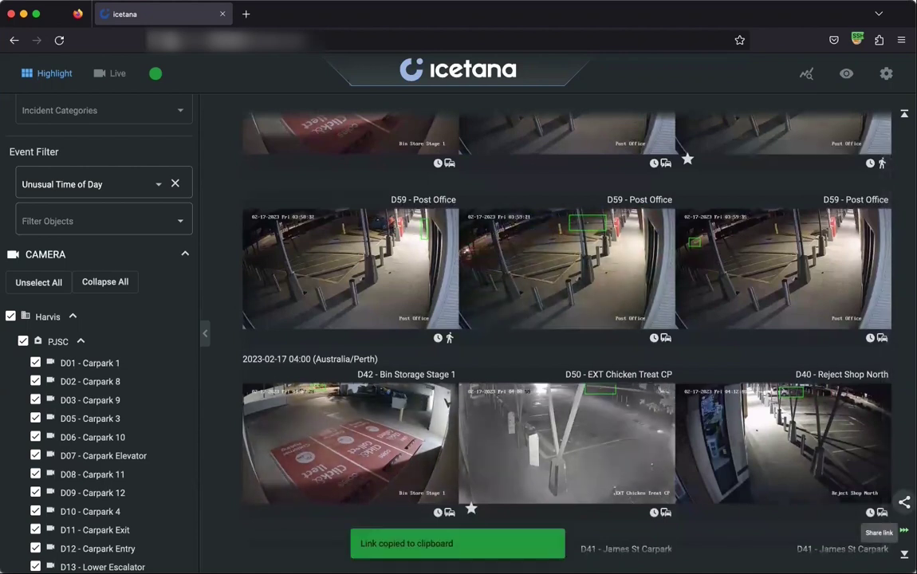